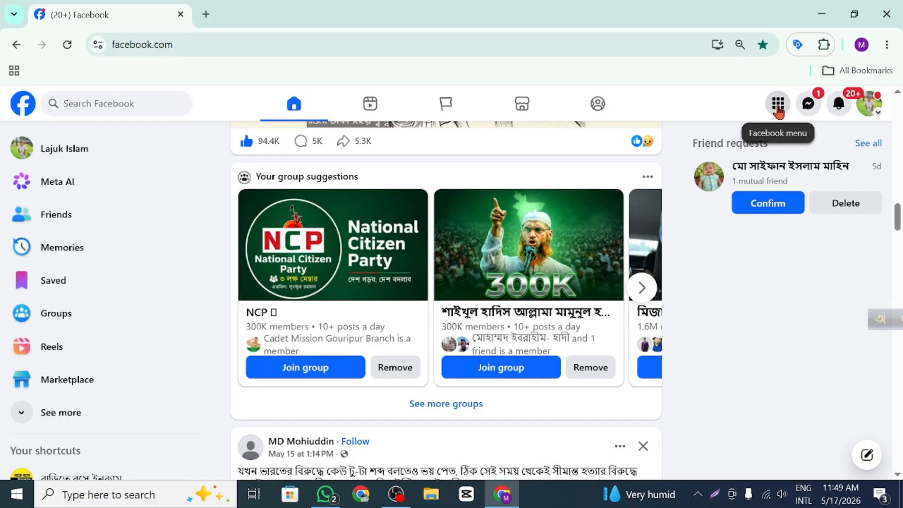
Open Ads Manager from the professional tools listed on Facebook.
click(778, 114)
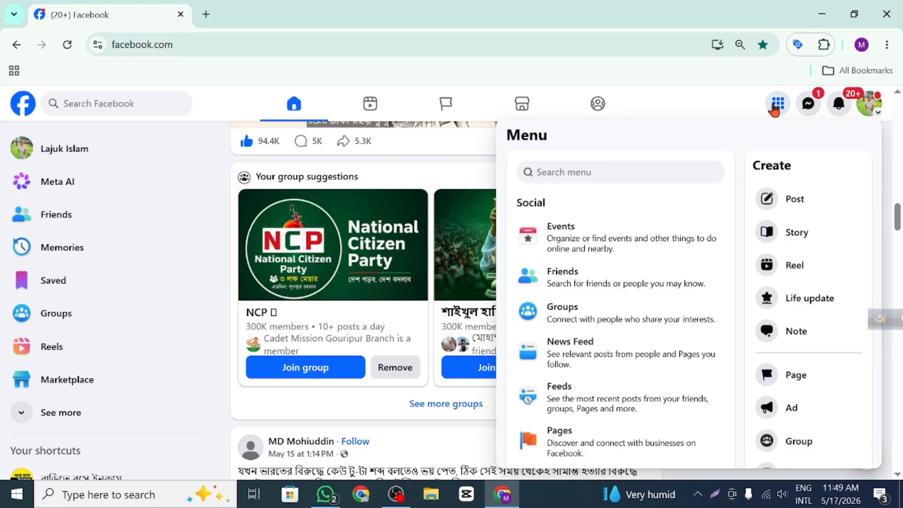
scroll(703, 348, down, 2)
scroll(702, 356, down, 10)
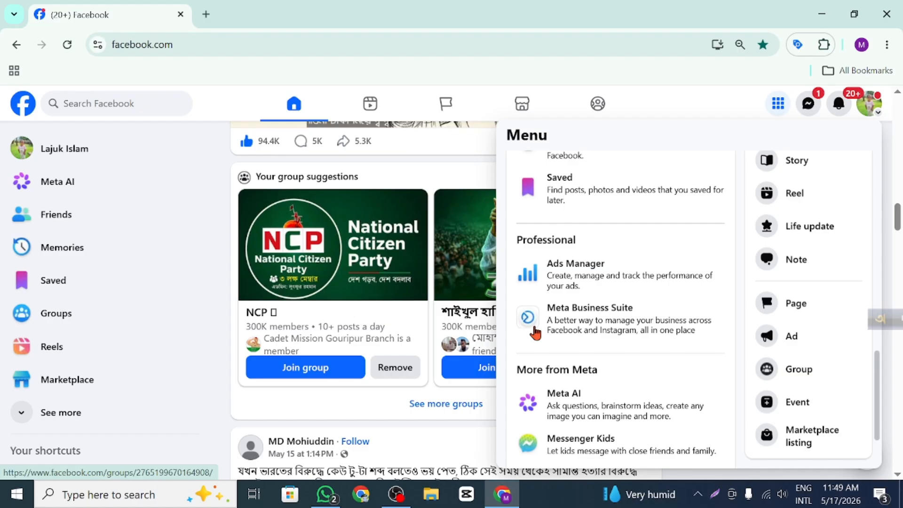
click(564, 277)
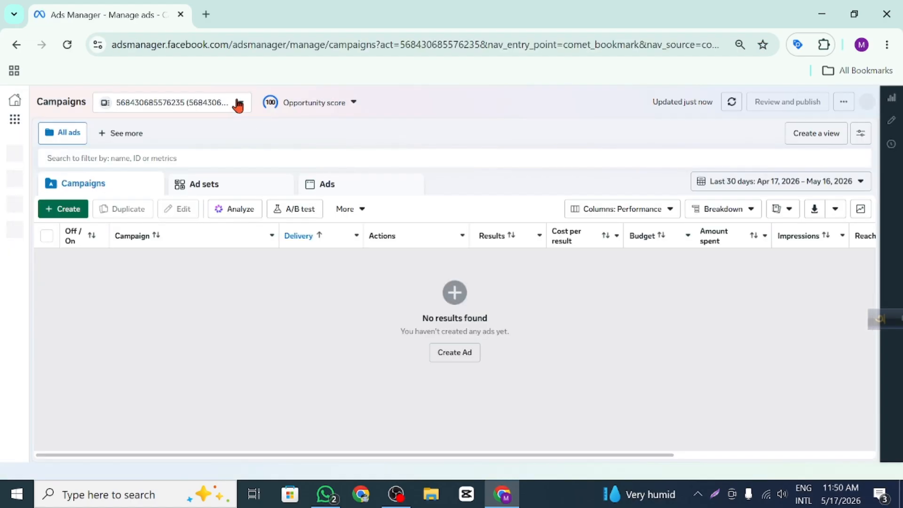
Switch to the Hoodie shop ad account in the Nahid Clothing Store business portfolio.
click(238, 105)
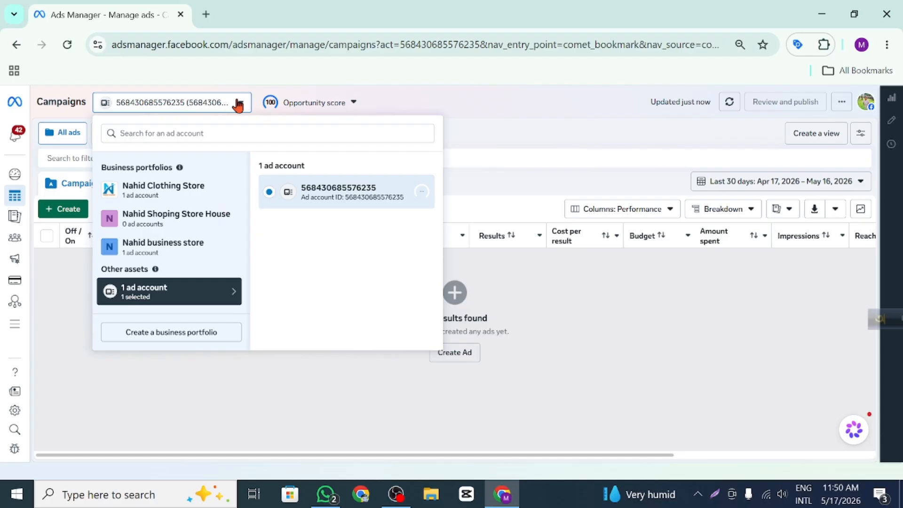
click(176, 195)
click(332, 234)
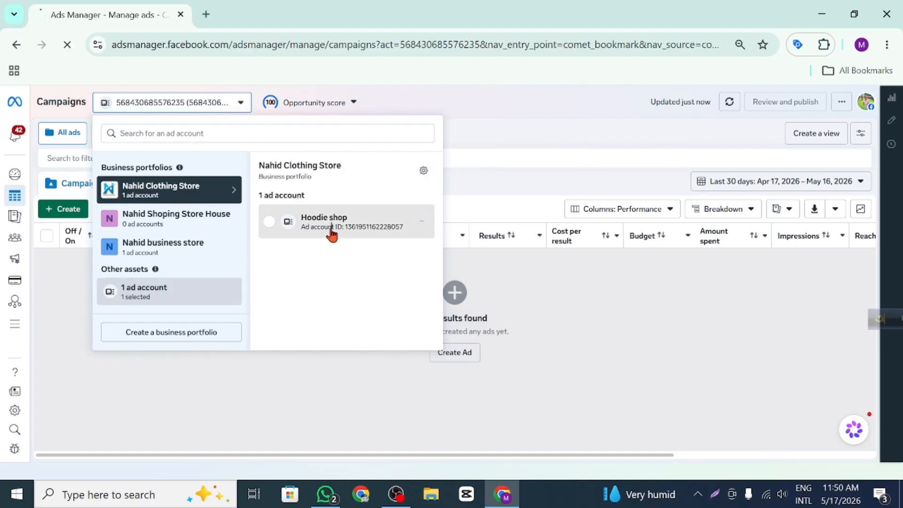
Go to the ad account's Audiences page and start creating a custom audience.
mouse_move(28, 161)
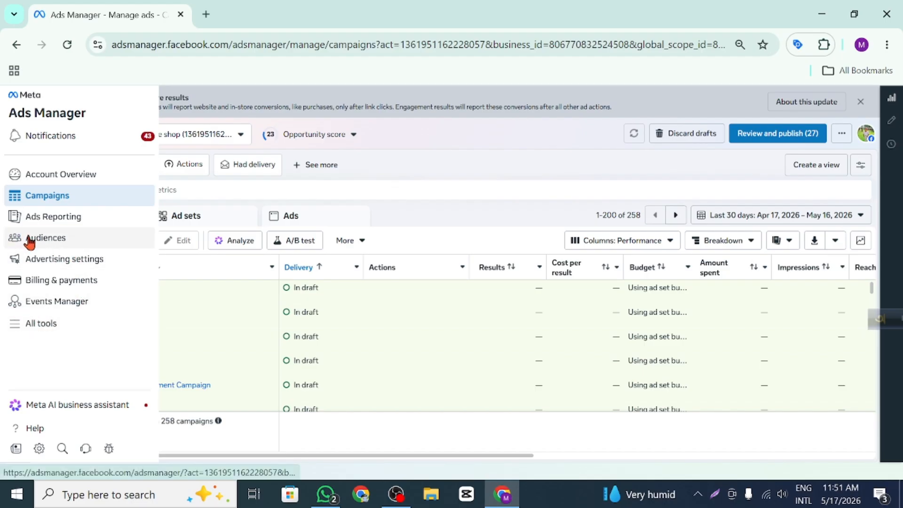
click(61, 239)
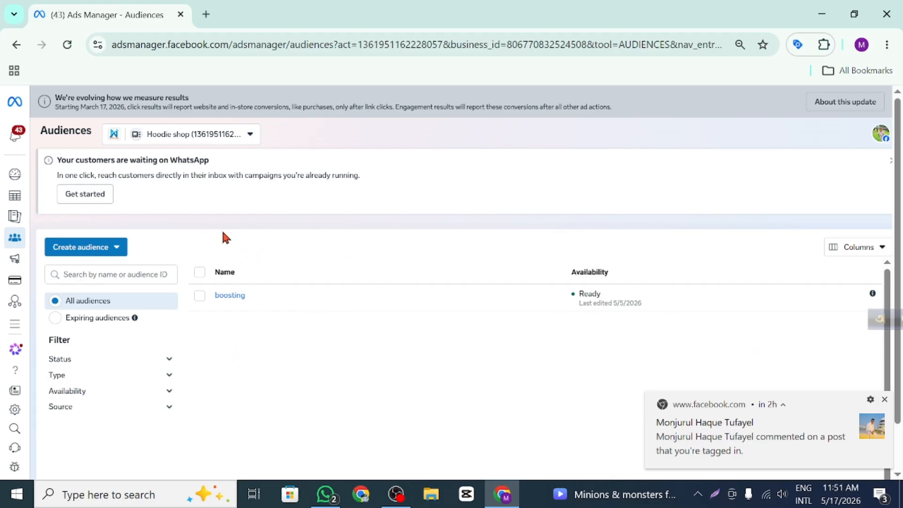
click(119, 251)
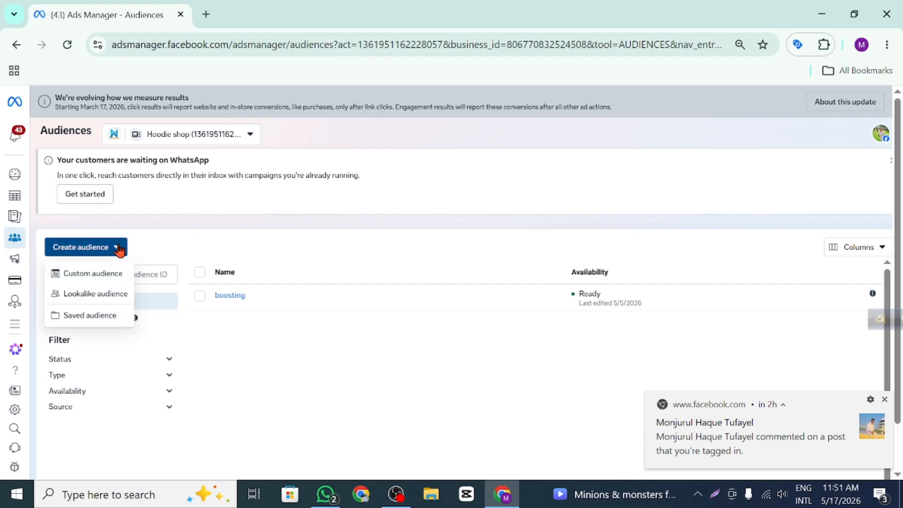
click(84, 275)
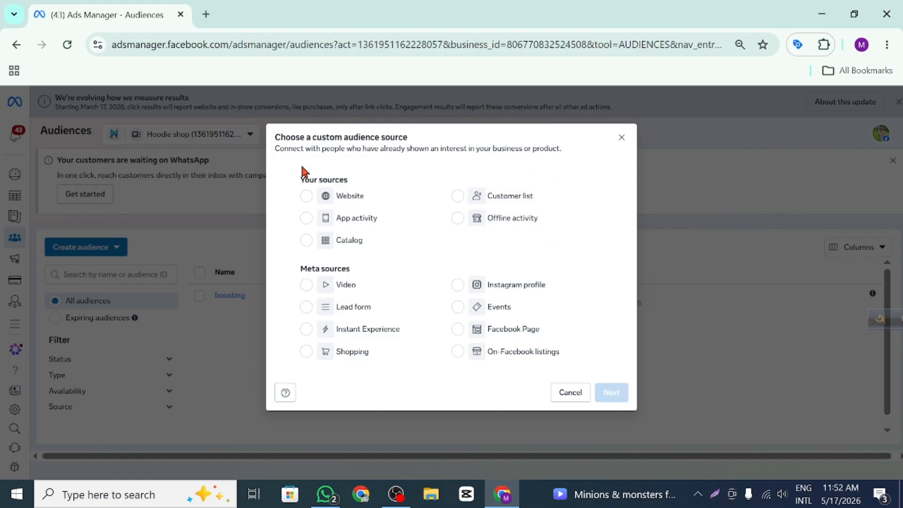
Choose Website as the custom audience source and continue with Hoodie shop's Pixel, leaving the website URL empty.
click(335, 198)
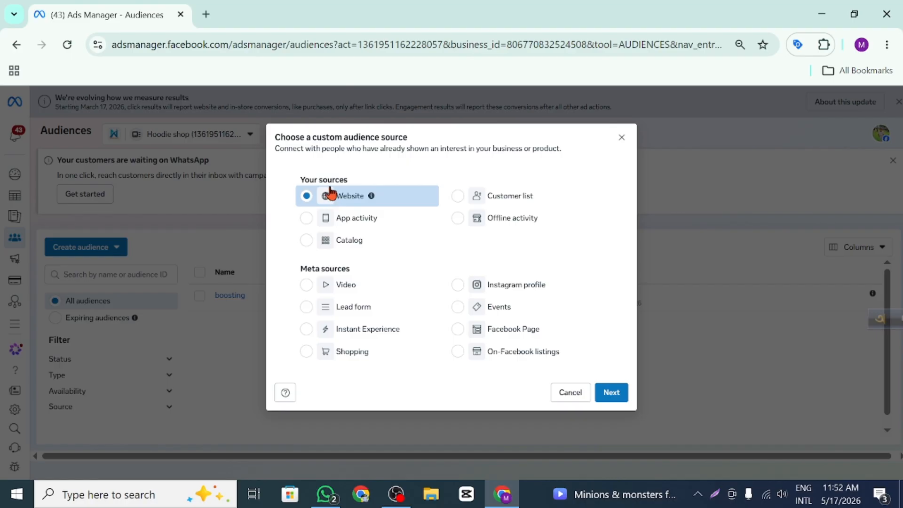
click(612, 394)
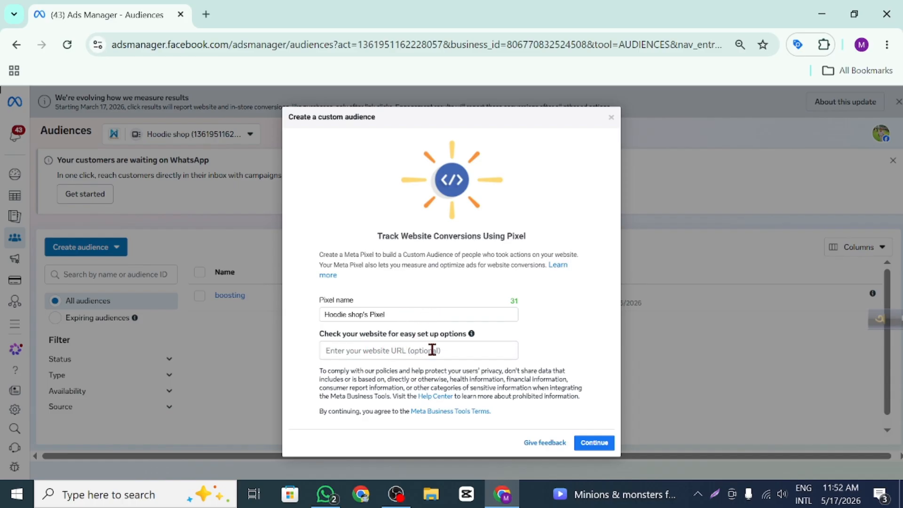
click(355, 351)
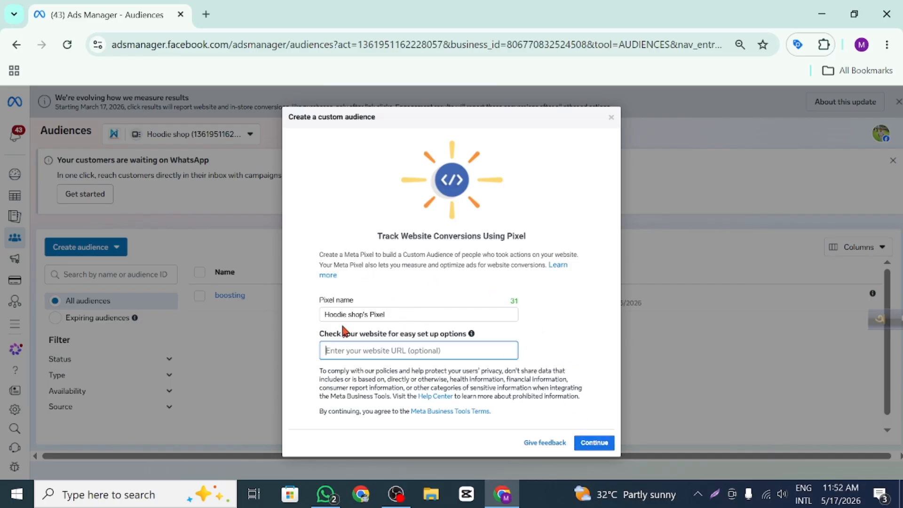
click(594, 443)
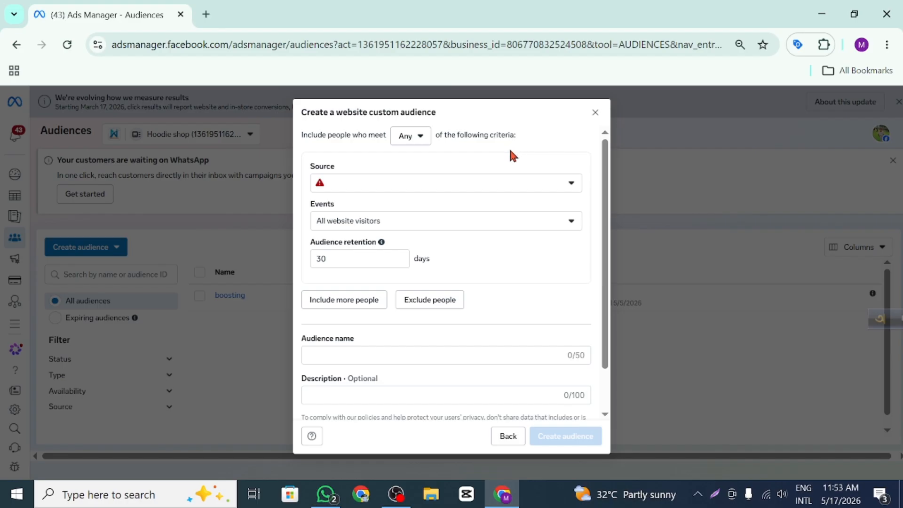
Include only people who meet all of the criteria, and check the available pixel sources.
click(416, 140)
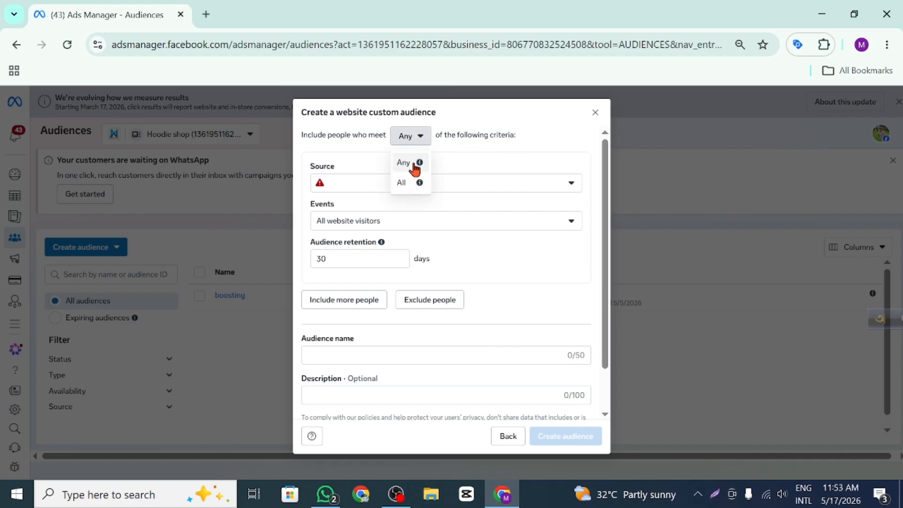
click(403, 183)
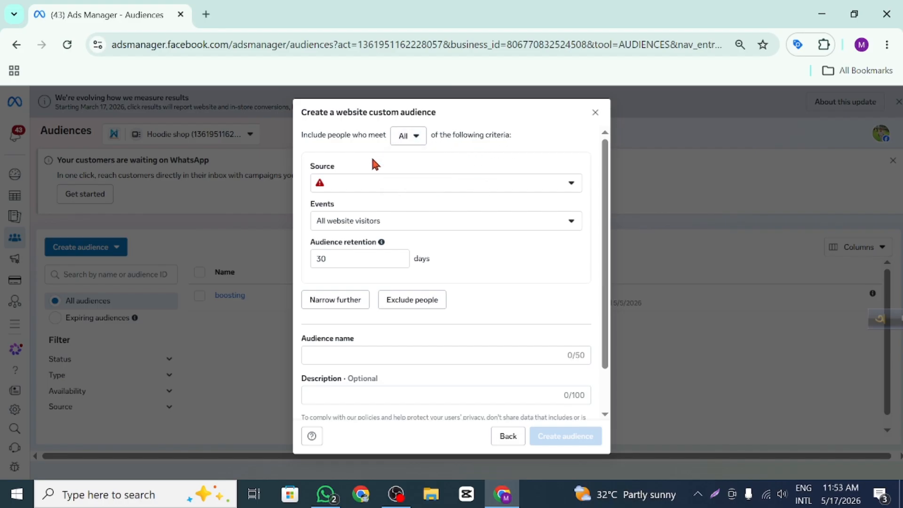
click(554, 189)
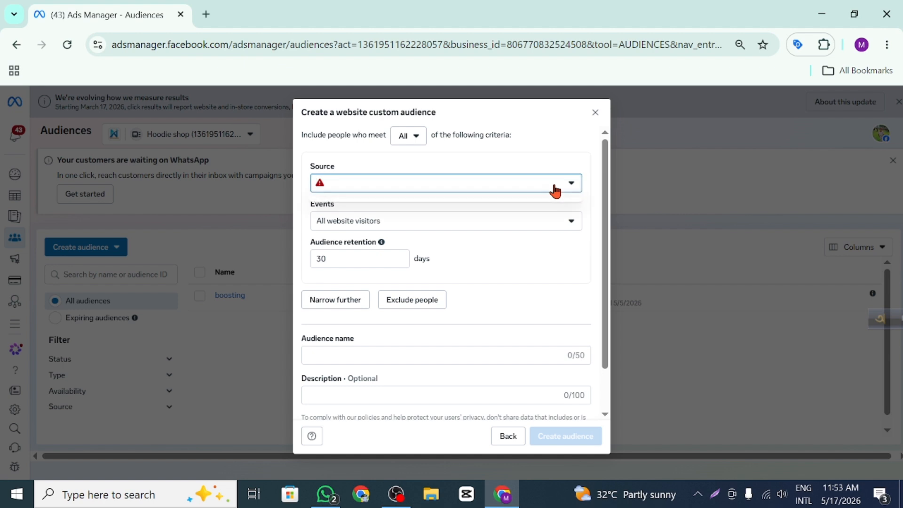
click(571, 187)
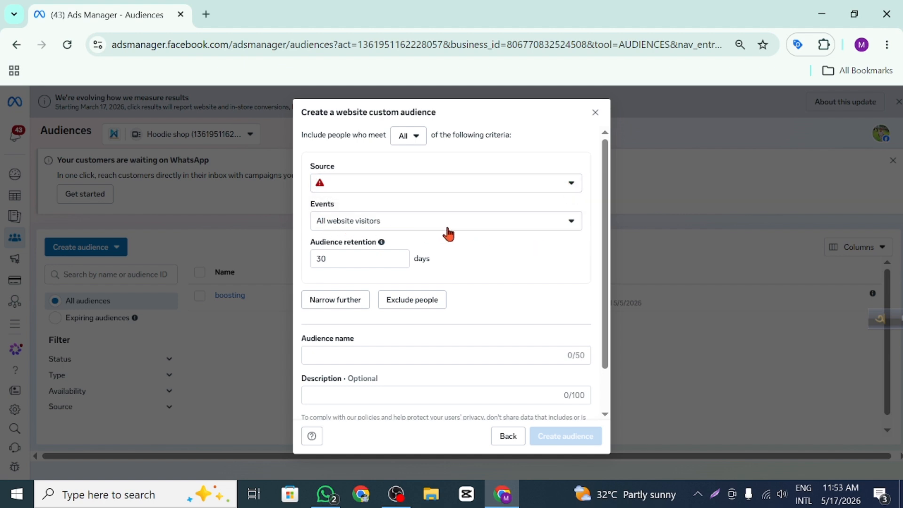
click(348, 184)
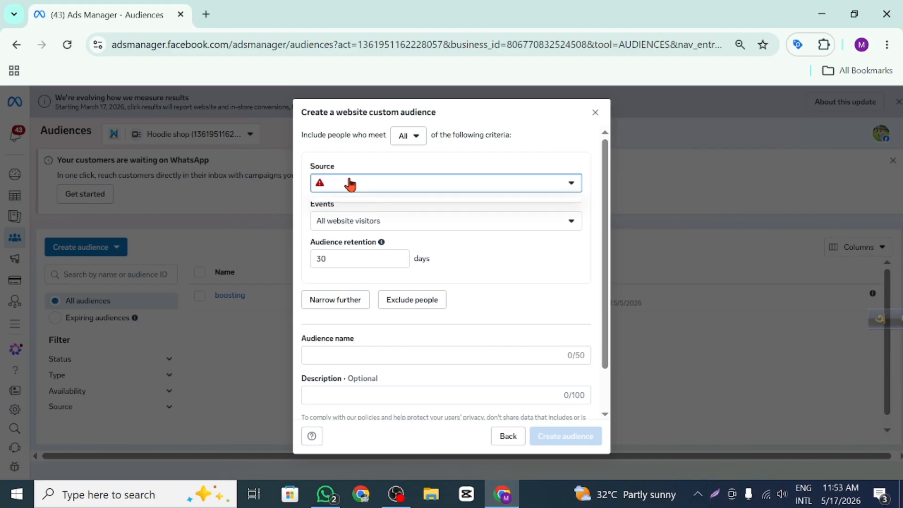
click(343, 181)
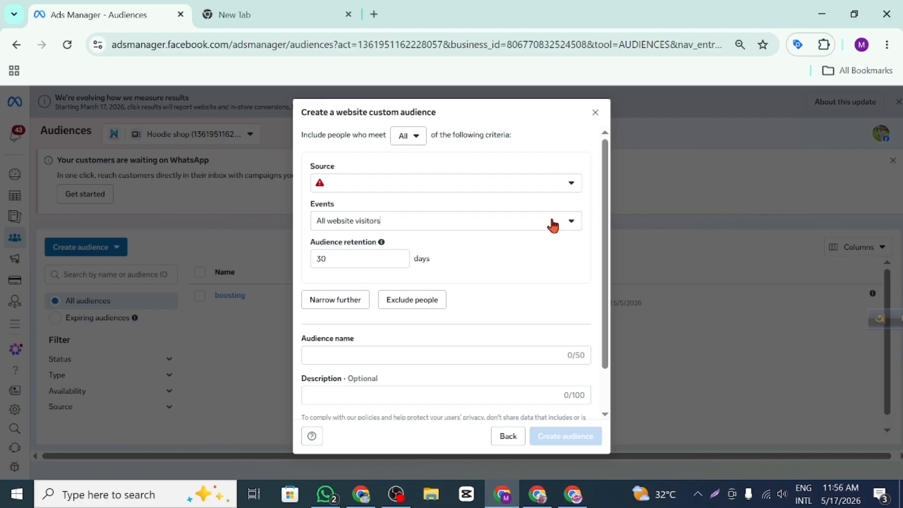
Set the audience event to Visitors by time spent with a percentile of 25%.
click(551, 227)
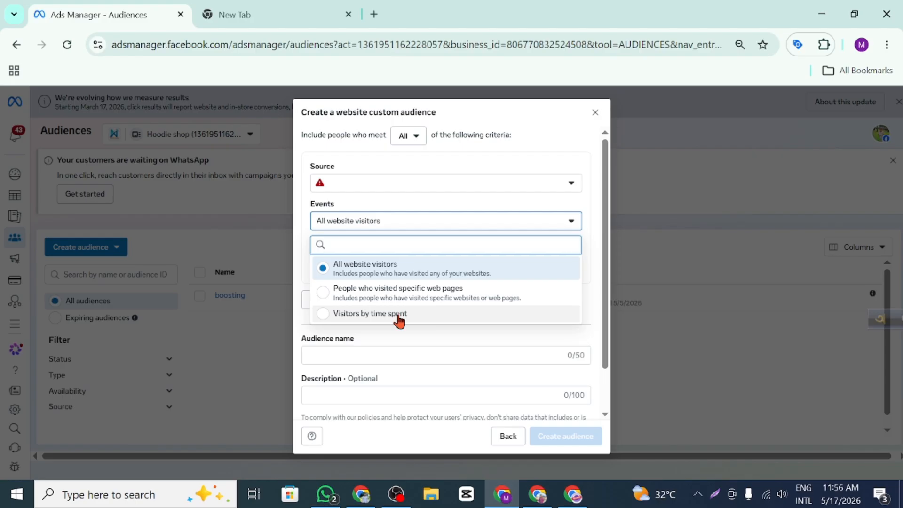
click(342, 315)
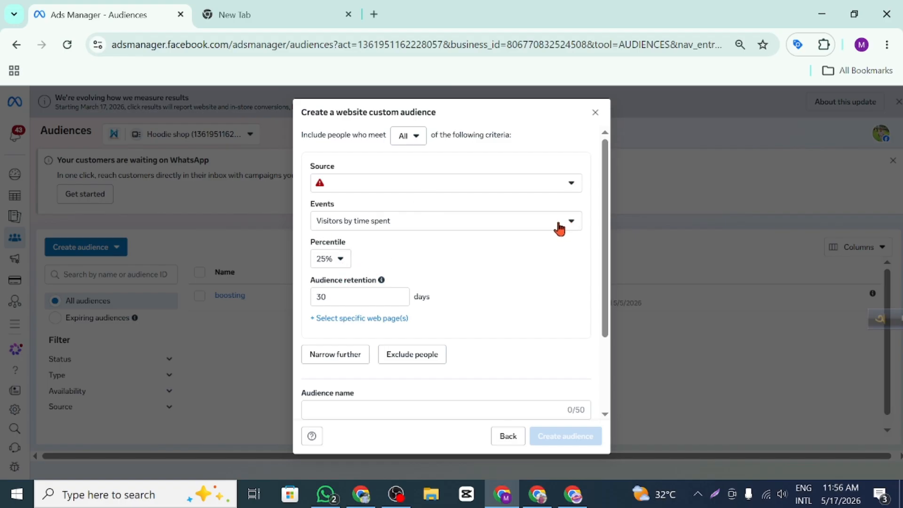
click(342, 265)
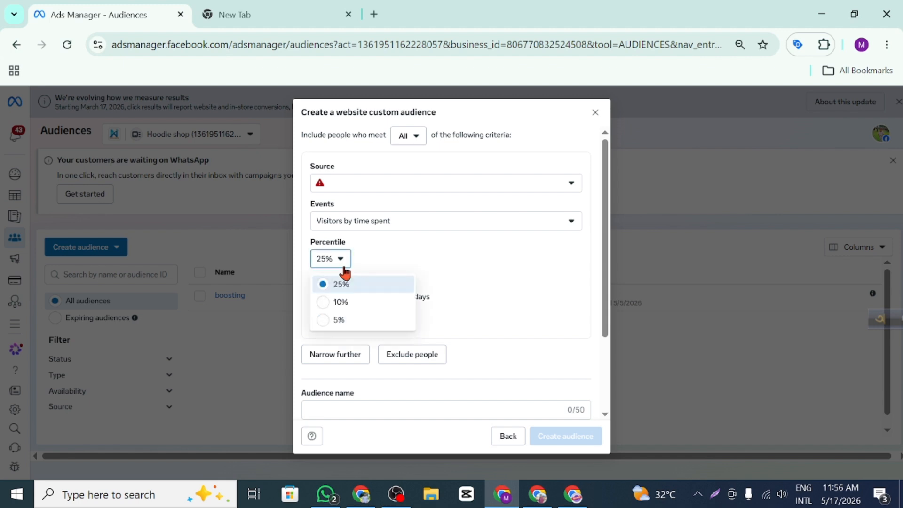
click(354, 303)
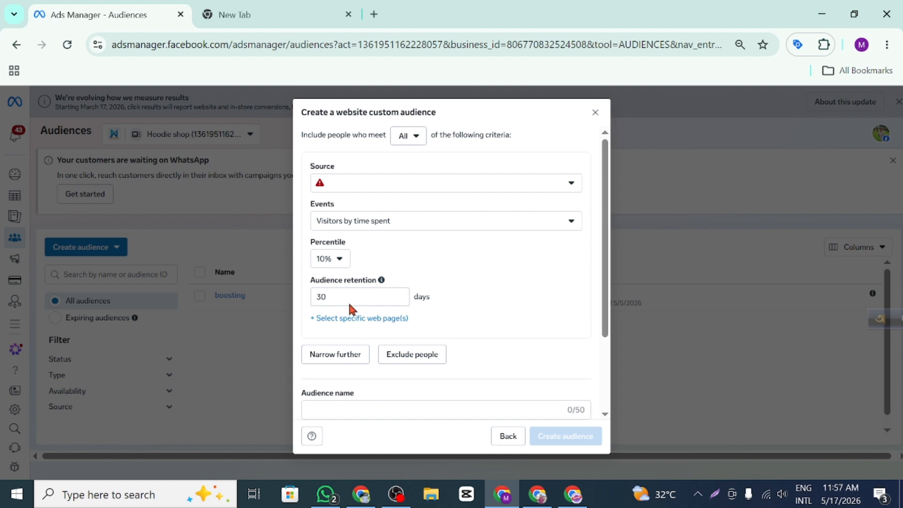
click(341, 260)
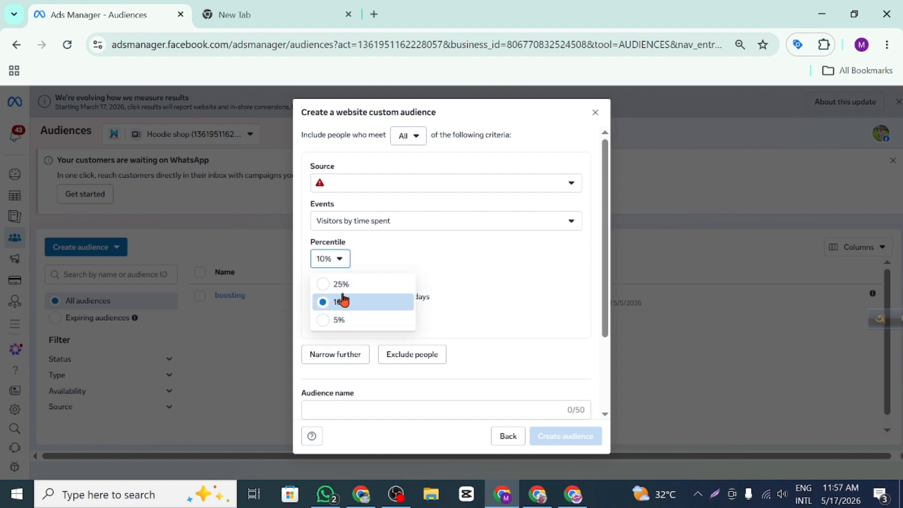
click(343, 285)
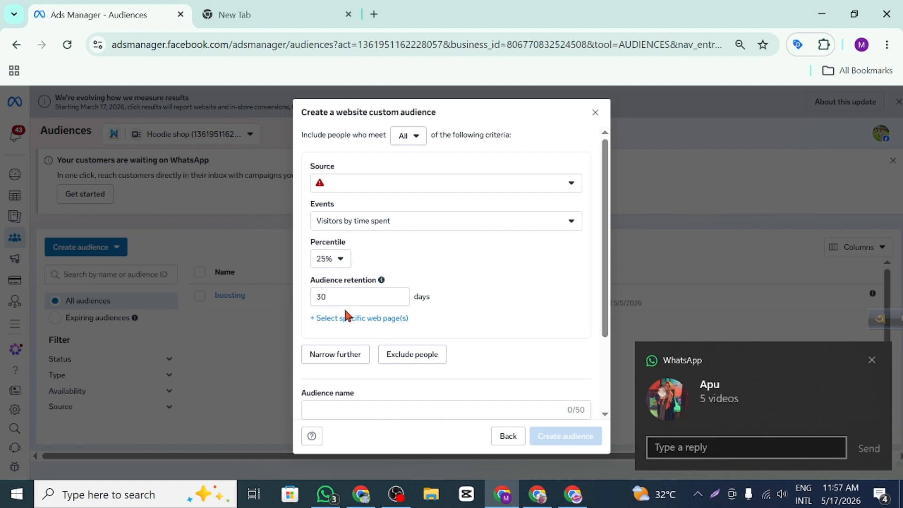
Set the audience retention to 60 days.
click(343, 296)
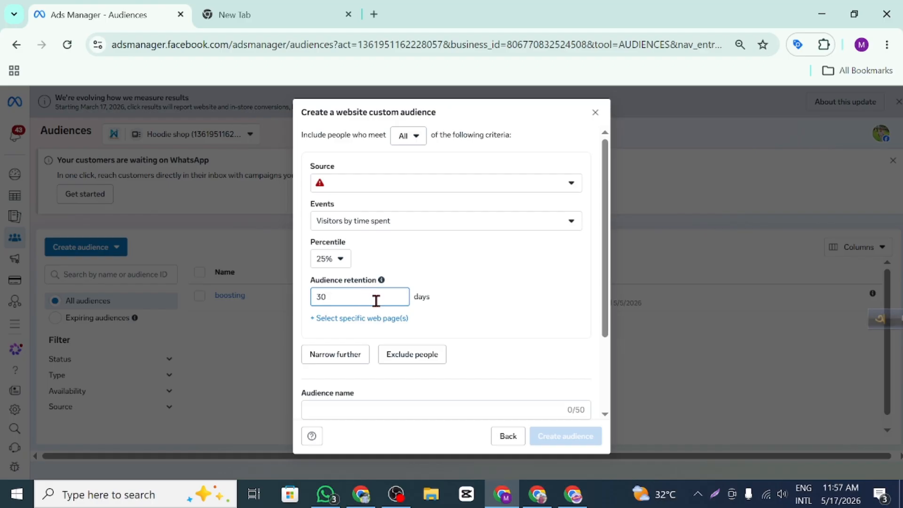
key(BackSpace)
key(BackSpace)
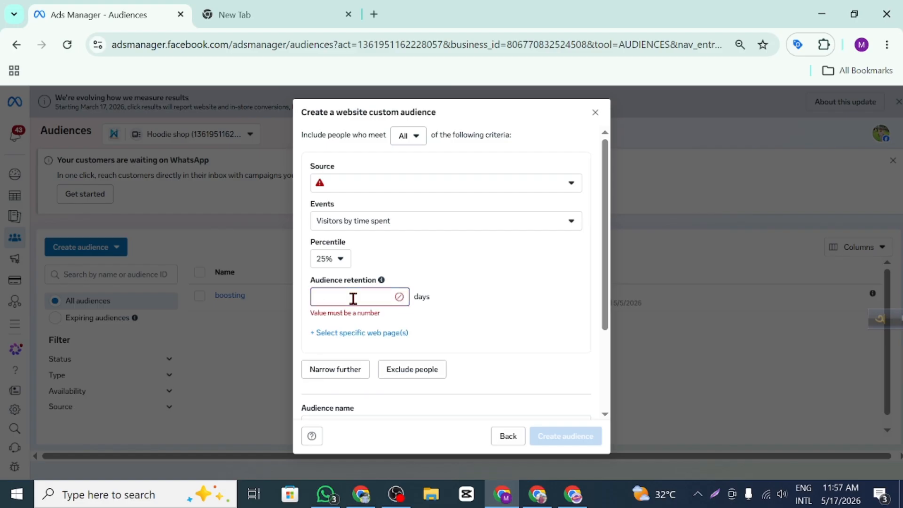
text(60)
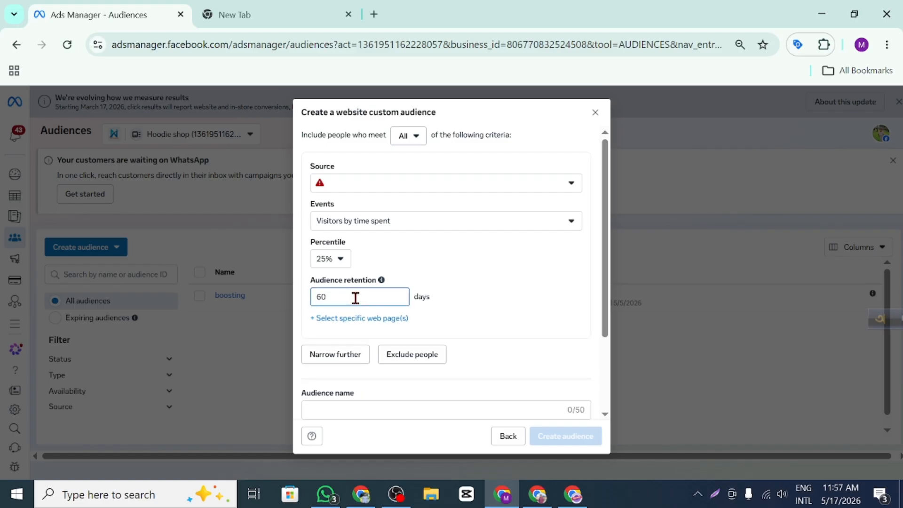
click(528, 273)
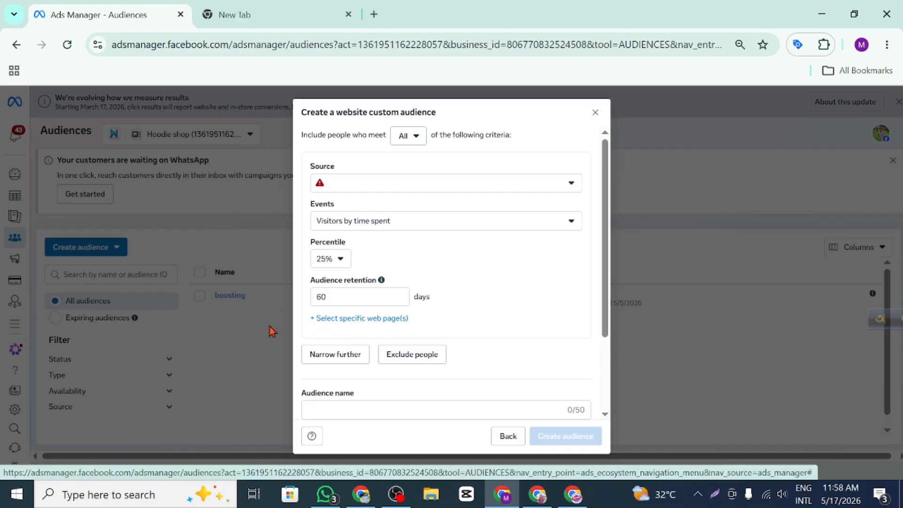
Name the audience "mobile retargetting" and add the word "retargetting" to the spelling dictionary.
scroll(407, 317, down, 2)
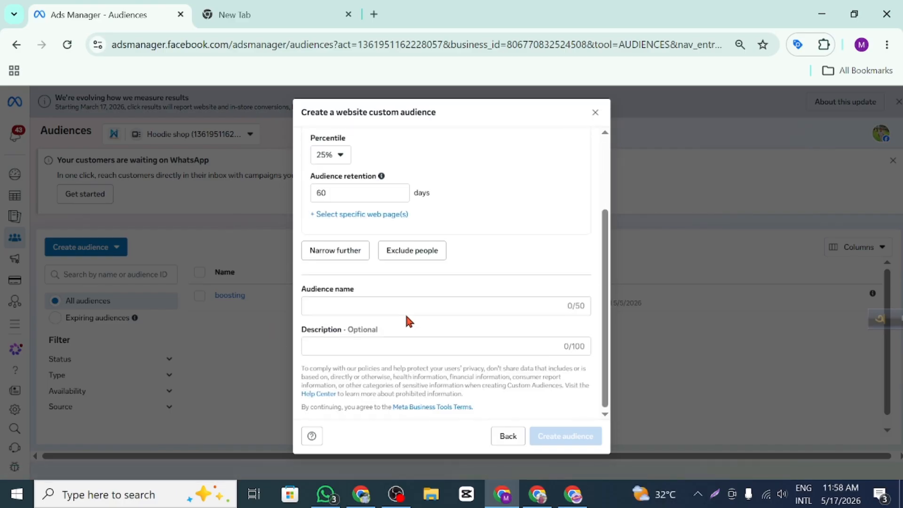
click(343, 306)
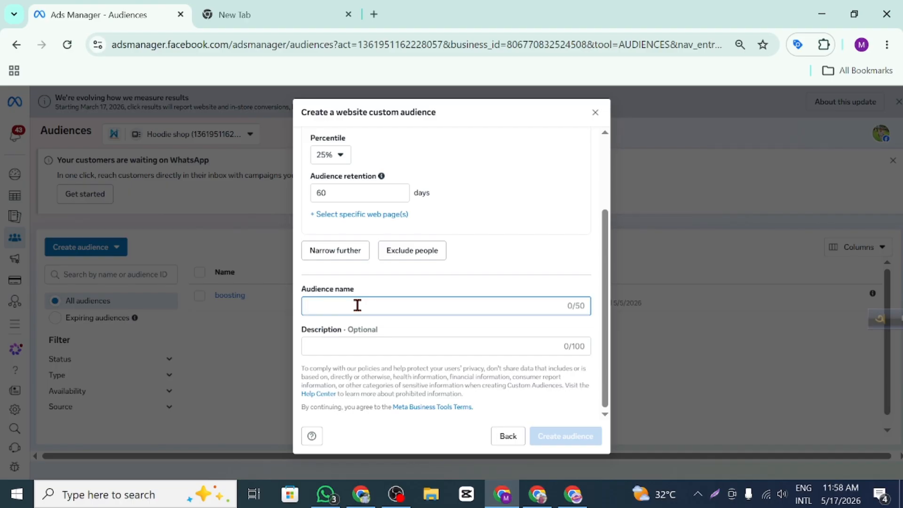
text(mobile )
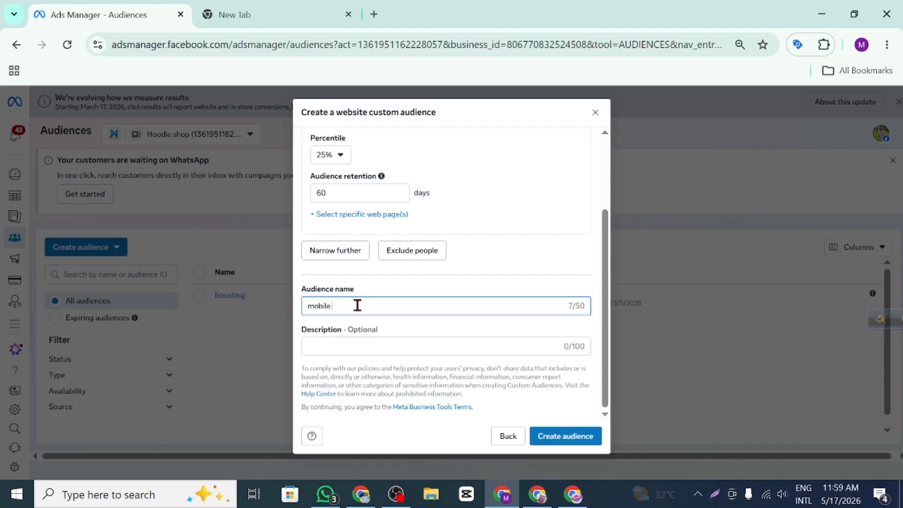
text(retargetting)
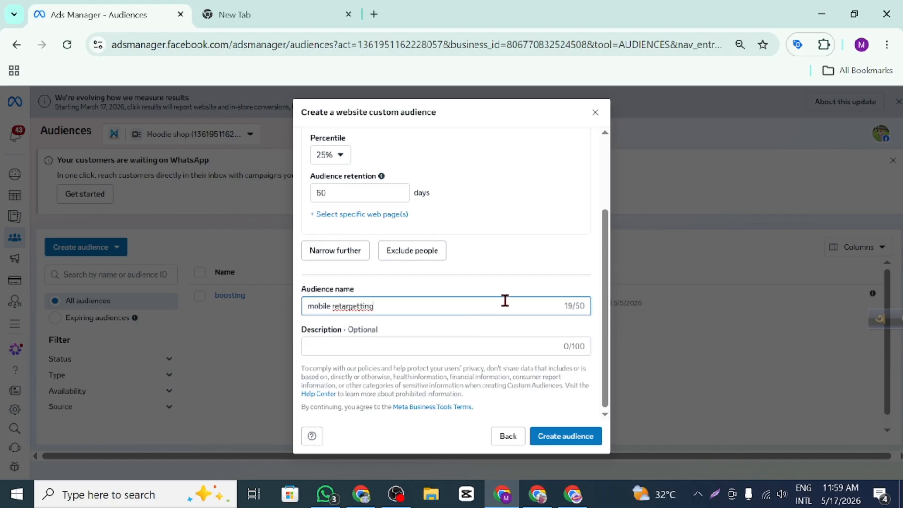
right_click(362, 307)
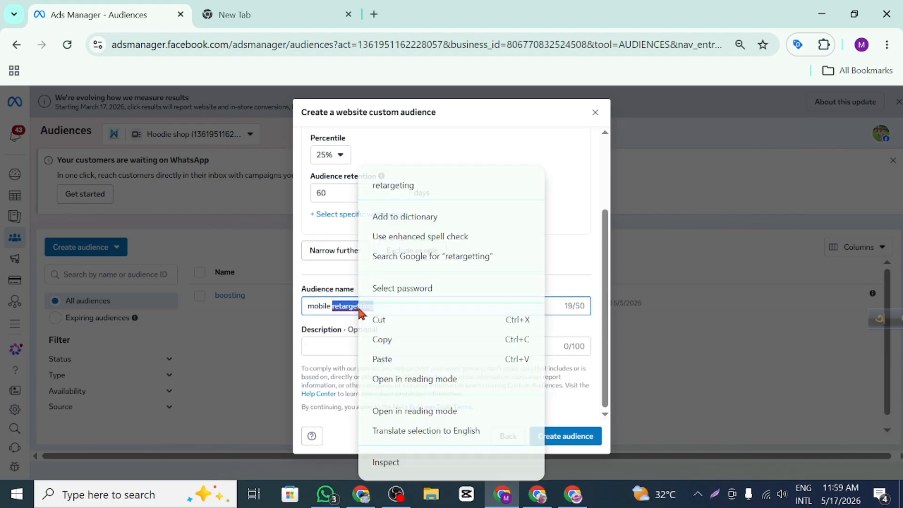
click(395, 216)
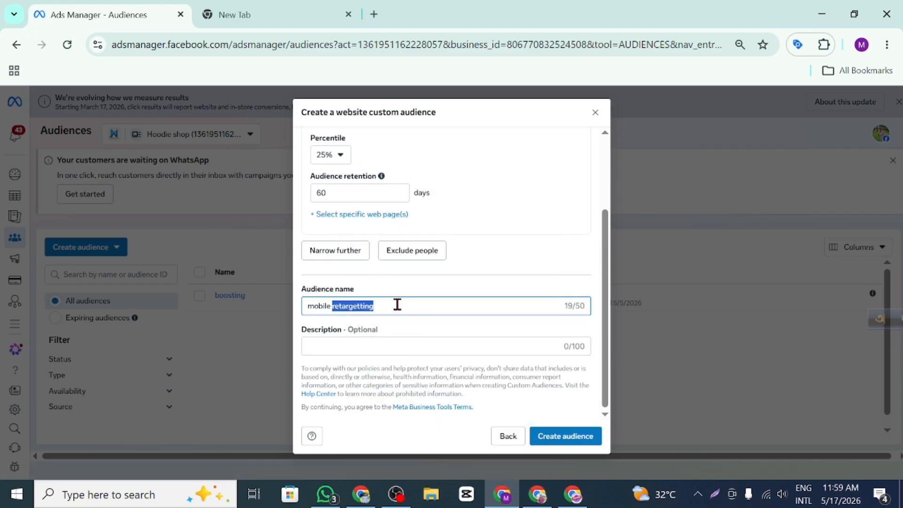
Create the website custom audience with the description left empty, and finish without choosing any of the suggested follow-up actions.
click(435, 305)
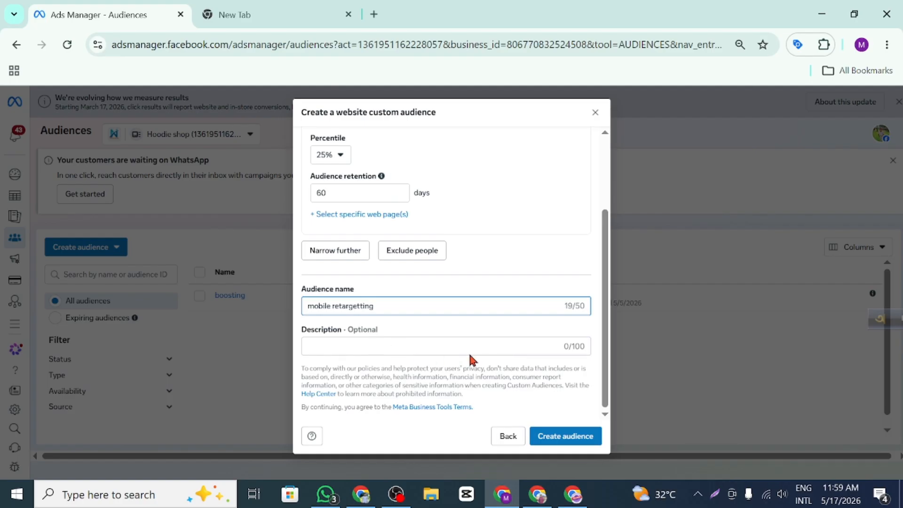
click(347, 346)
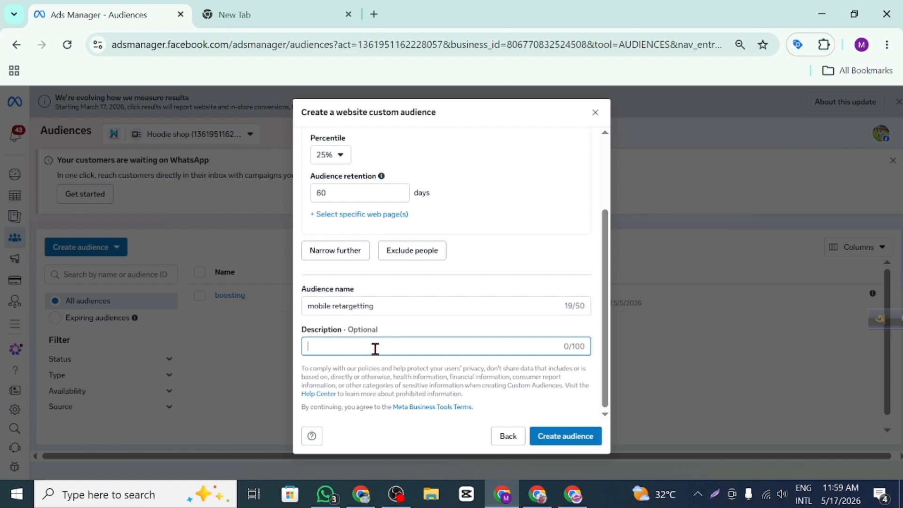
scroll(478, 313, up, 3)
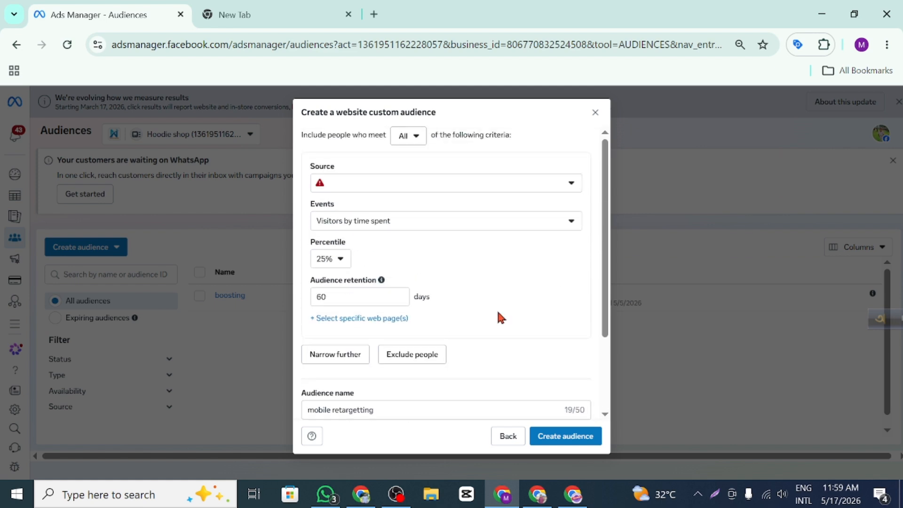
scroll(499, 343, down, 3)
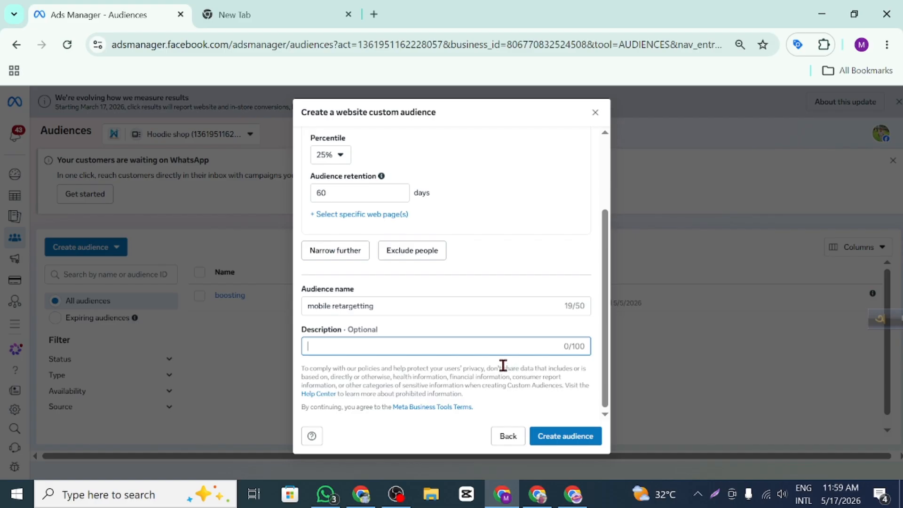
click(563, 440)
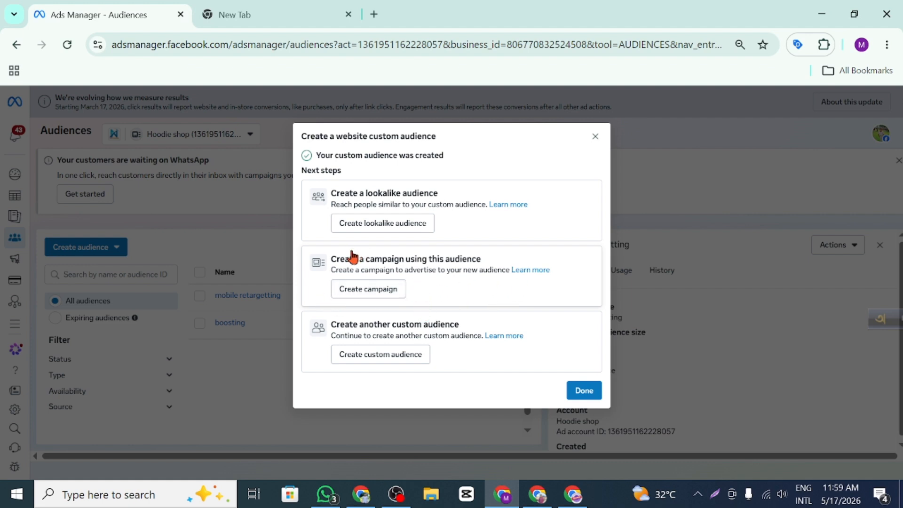
click(586, 393)
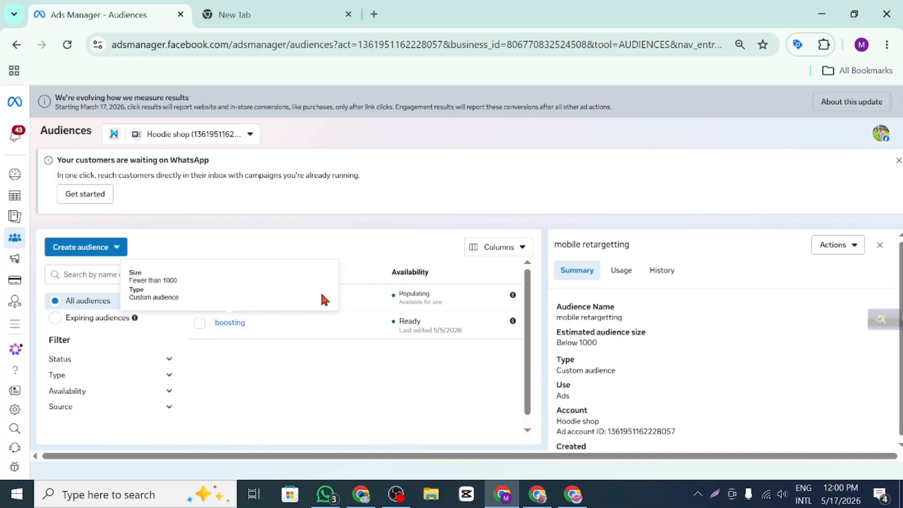